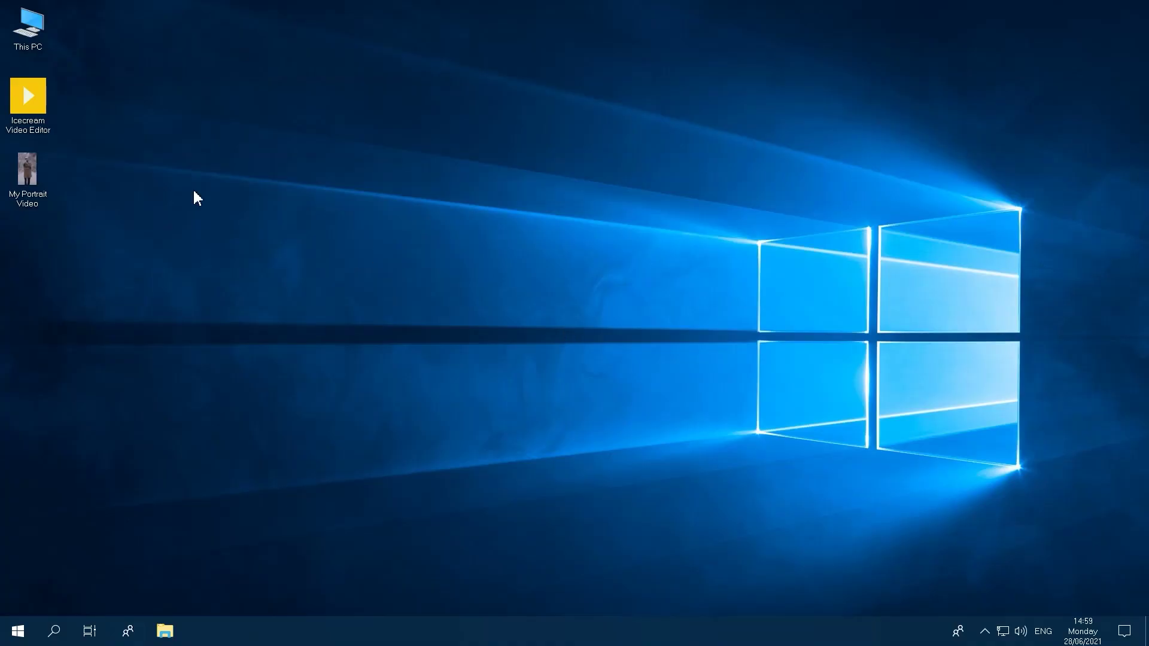
# - Launch Icecream Video Editor and set the project aspect ratio to 16:9 landscape
pyautogui.doubleClick(28, 96)
pyautogui.click(843, 61)
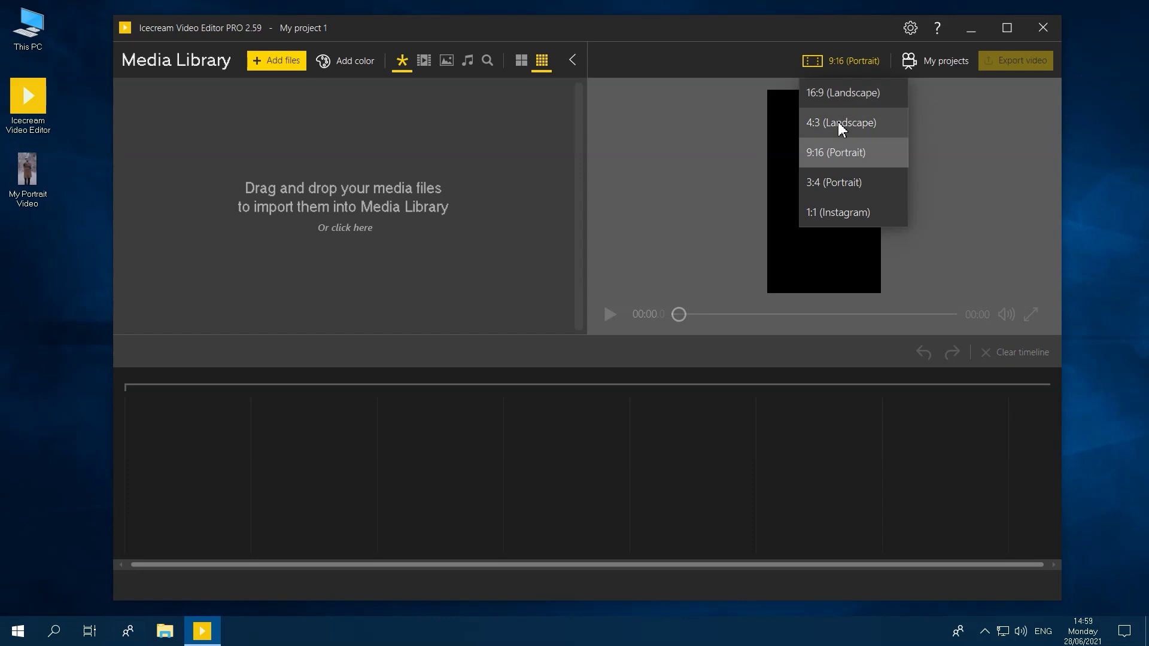
pyautogui.click(822, 96)
# - Import My Portrait Video, place it on the timeline and split it at about 00:06.5
pyautogui.moveTo(27, 173); pyautogui.dragTo(257, 188)
pyautogui.moveTo(168, 119); pyautogui.dragTo(120, 418)
pyautogui.click(187, 440)
pyautogui.click(436, 353)
# - Crop the second part to fill the frame, with the crop area moved up onto the face
pyautogui.click(262, 353)
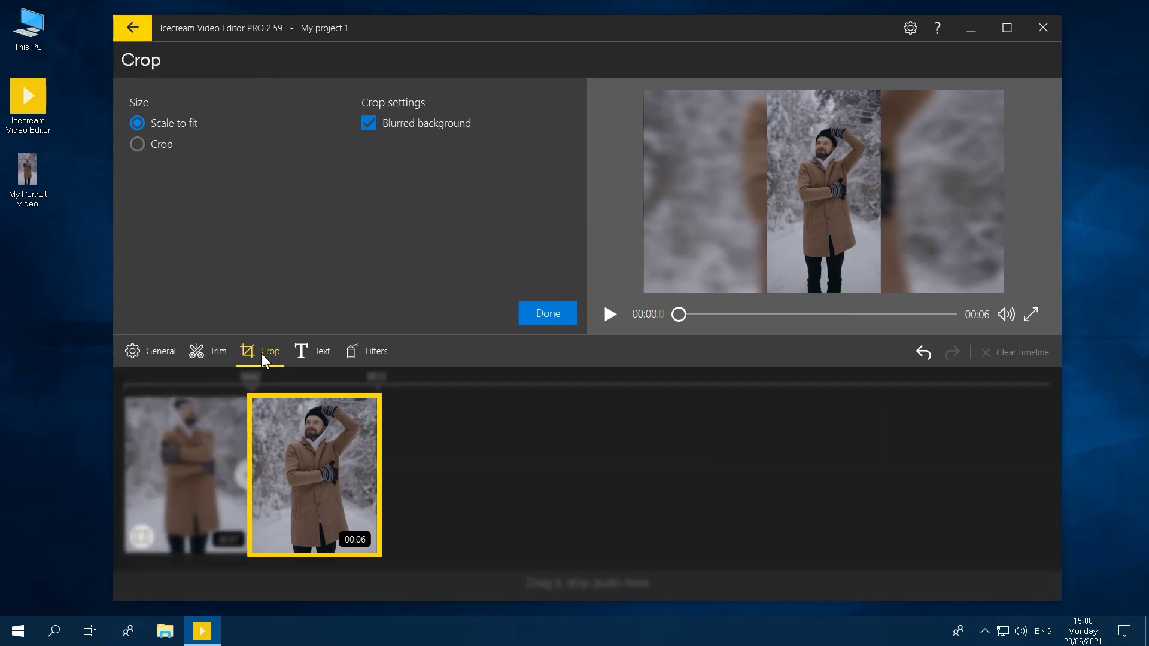
pyautogui.click(139, 146)
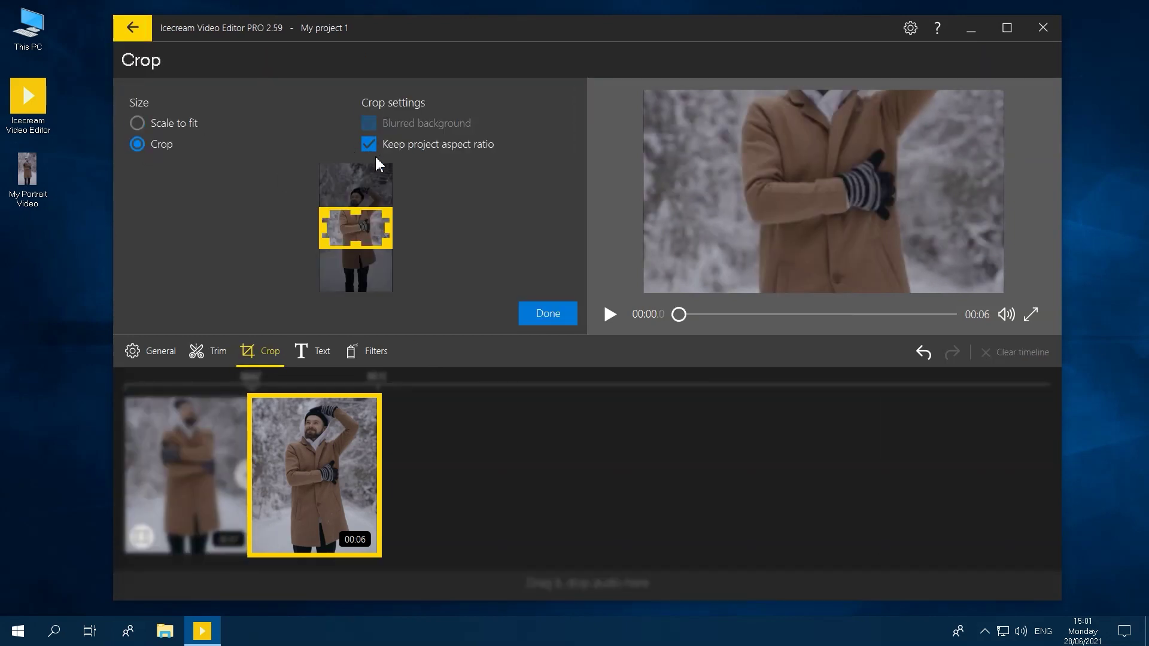
pyautogui.moveTo(376, 231); pyautogui.dragTo(375, 203)
pyautogui.click(544, 317)
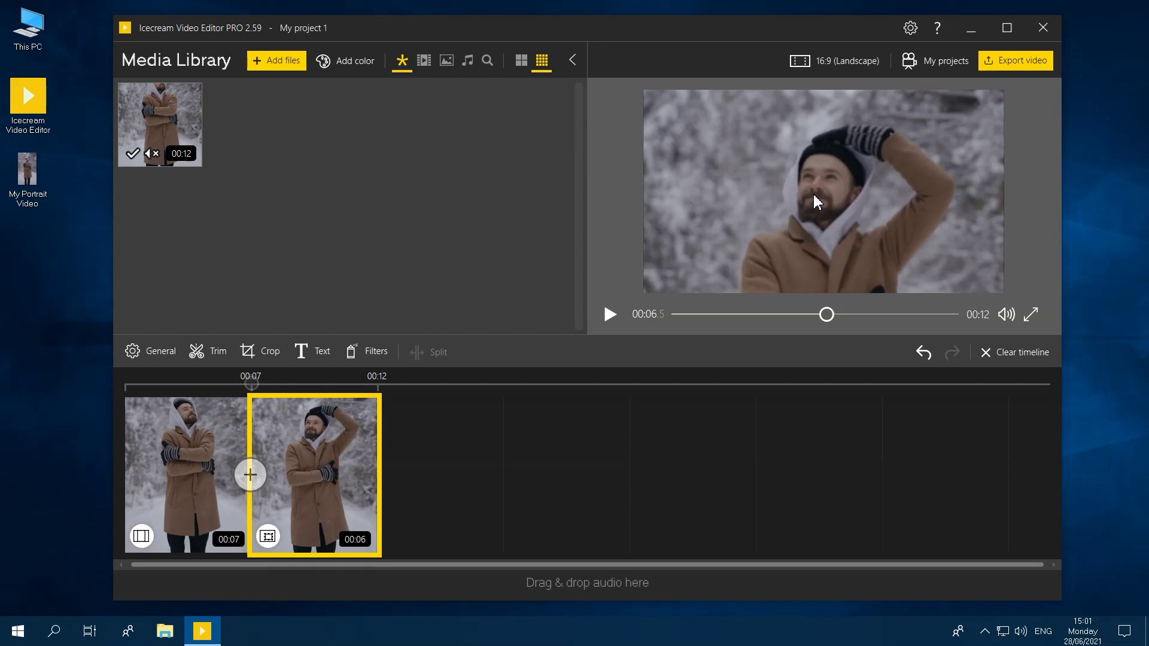
# - Export the video under the name My Landscape Video
pyautogui.click(1015, 60)
pyautogui.write('My Landscape Video')
pyautogui.click(662, 334)
pyautogui.click(663, 333)
pyautogui.click(635, 506)
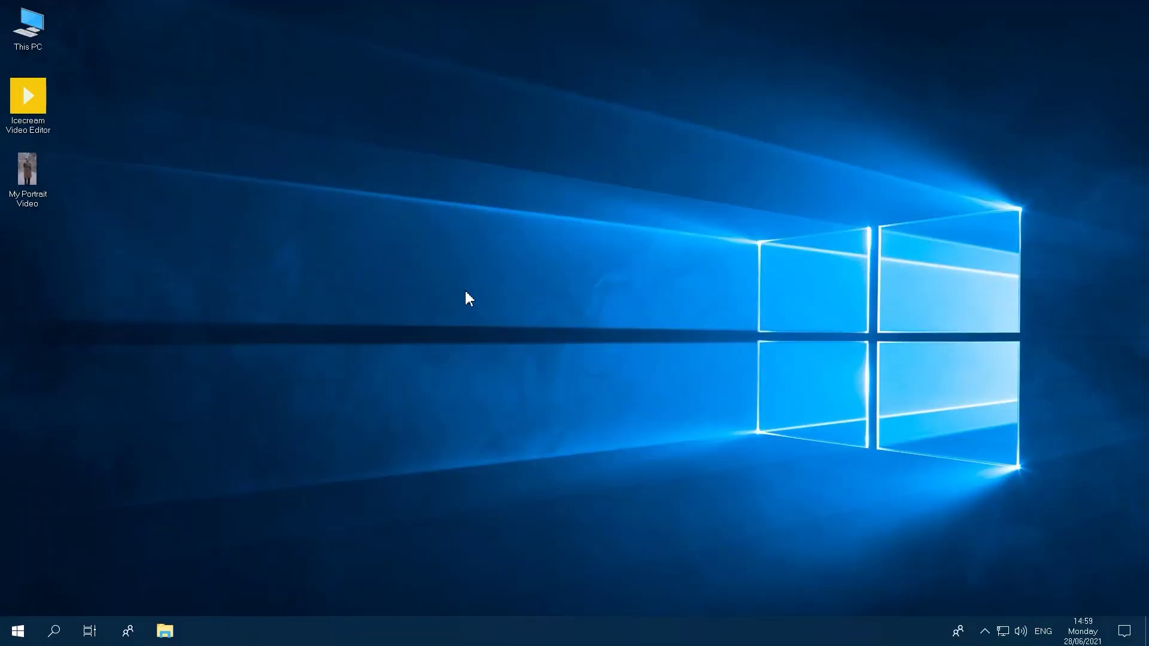
# - Launch the editor and switch the new project from 9:16 portrait to 16:9 landscape
pyautogui.doubleClick(27, 98)
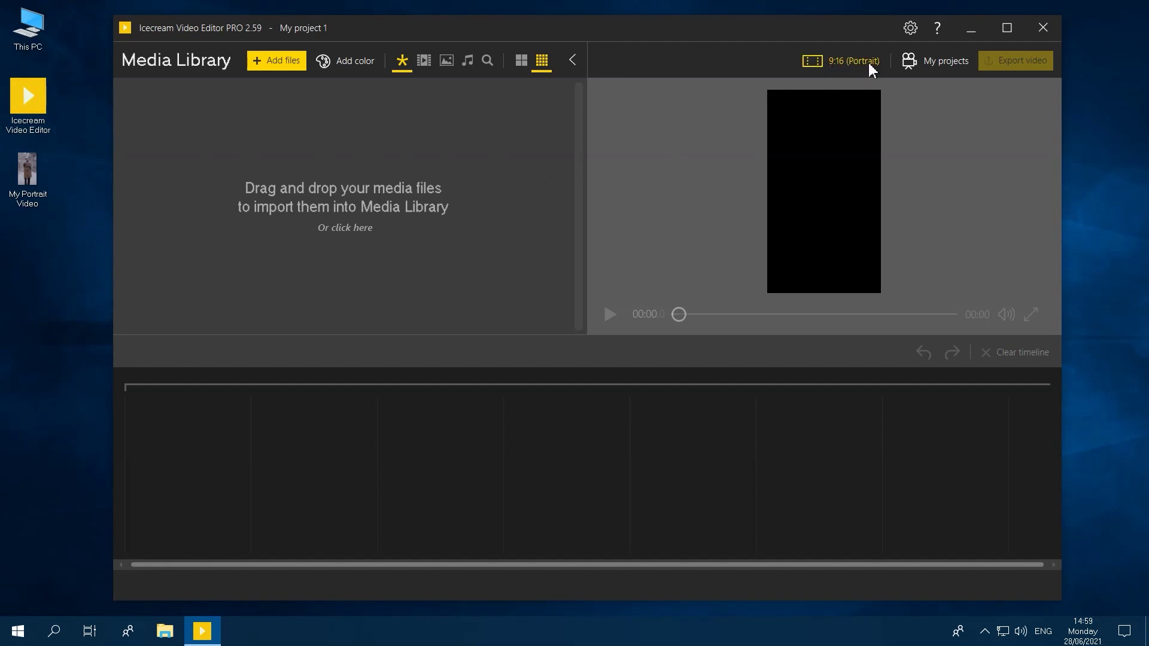
pyautogui.click(831, 66)
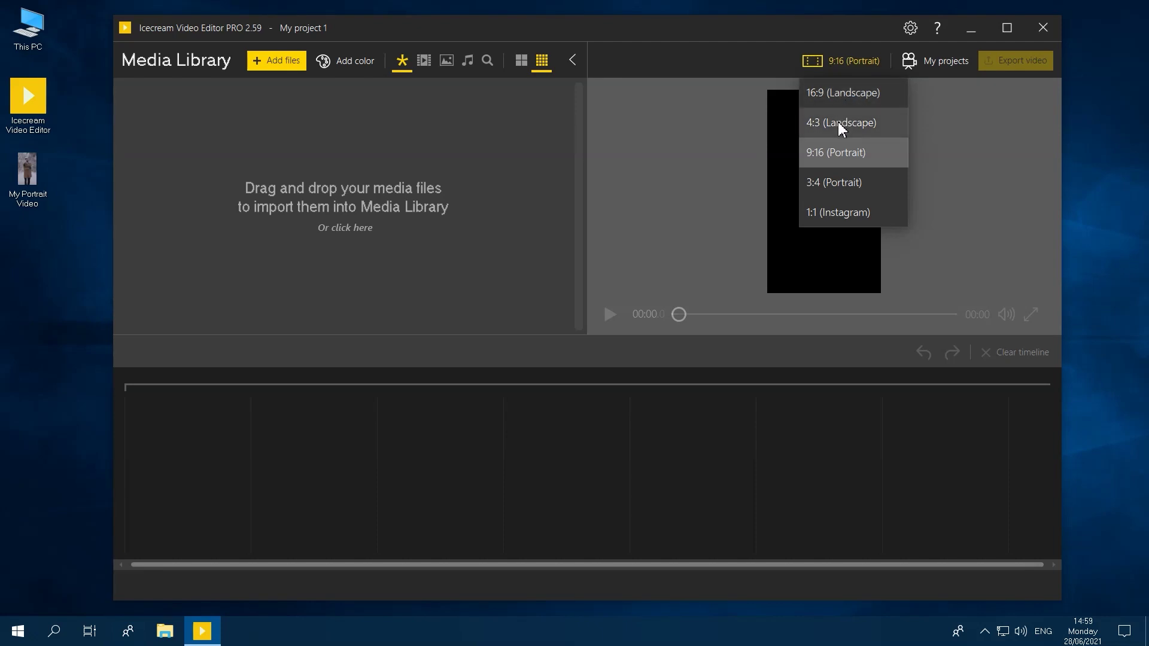
pyautogui.click(821, 93)
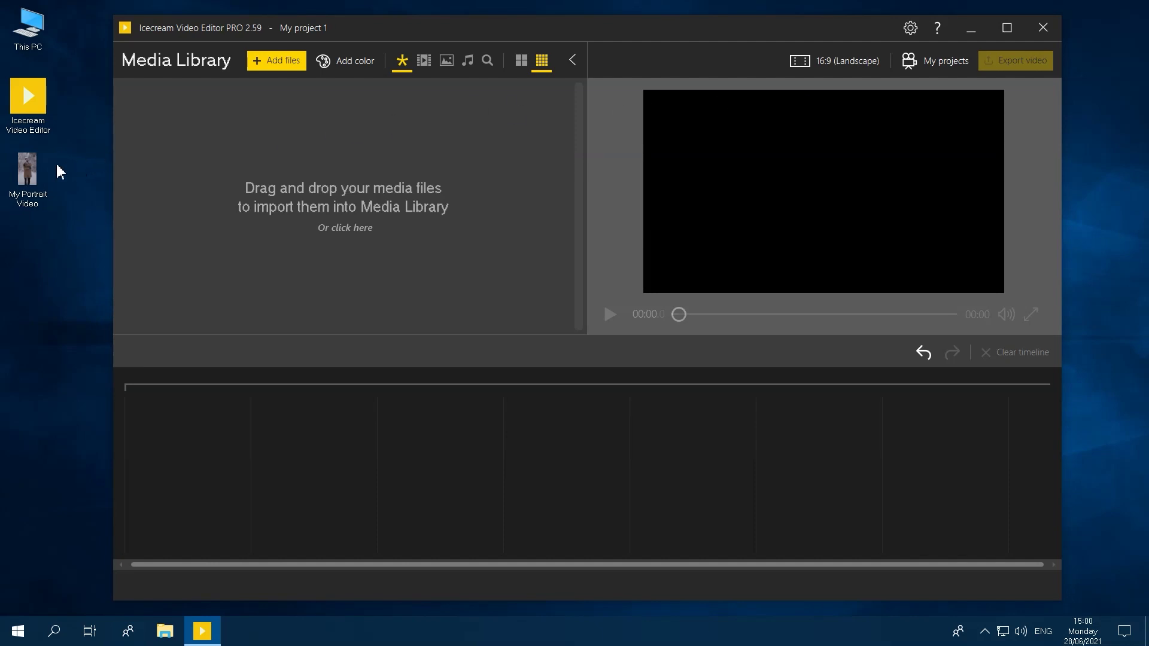
# - Add My Portrait Video to the library and timeline, then split it at 00:06.5
pyautogui.moveTo(24, 188); pyautogui.dragTo(257, 187)
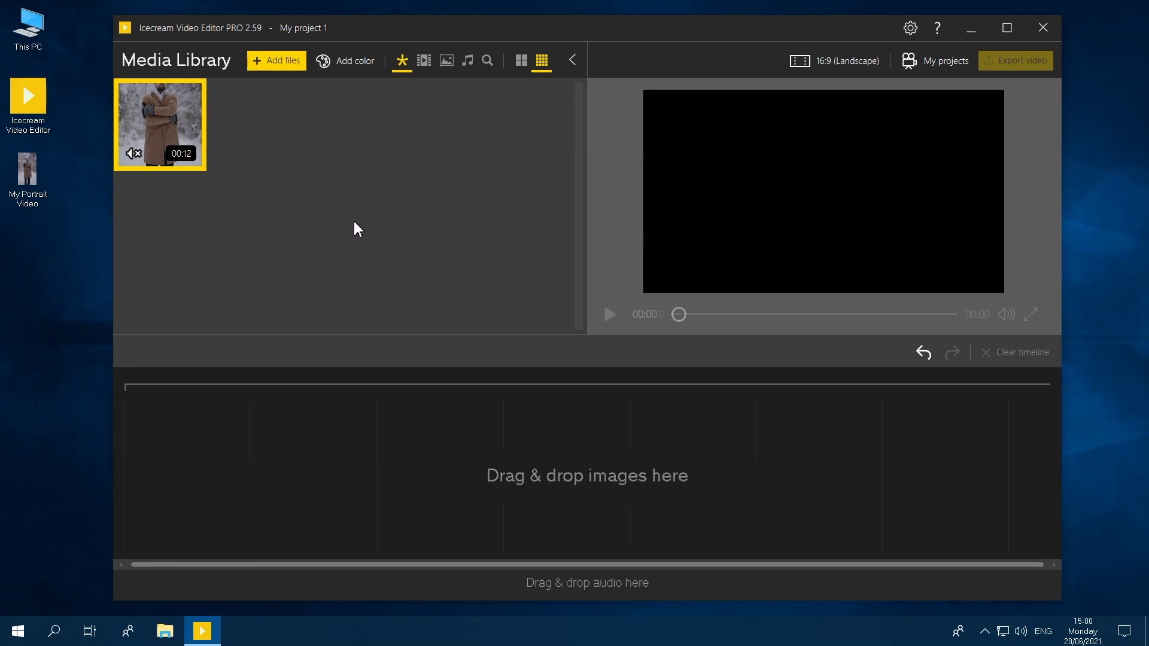
pyautogui.moveTo(162, 132)
pyautogui.mouseDown()
pyautogui.moveTo(187, 445)
pyautogui.moveTo(188, 411)
pyautogui.mouseUp()
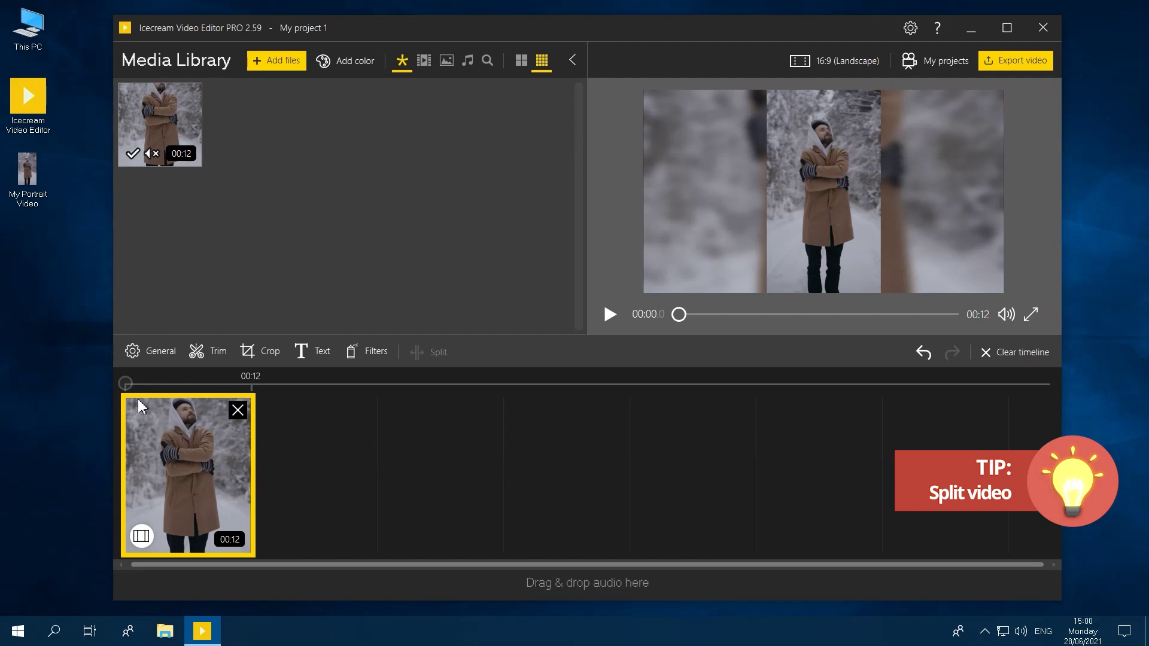
pyautogui.moveTo(126, 383); pyautogui.dragTo(194, 383)
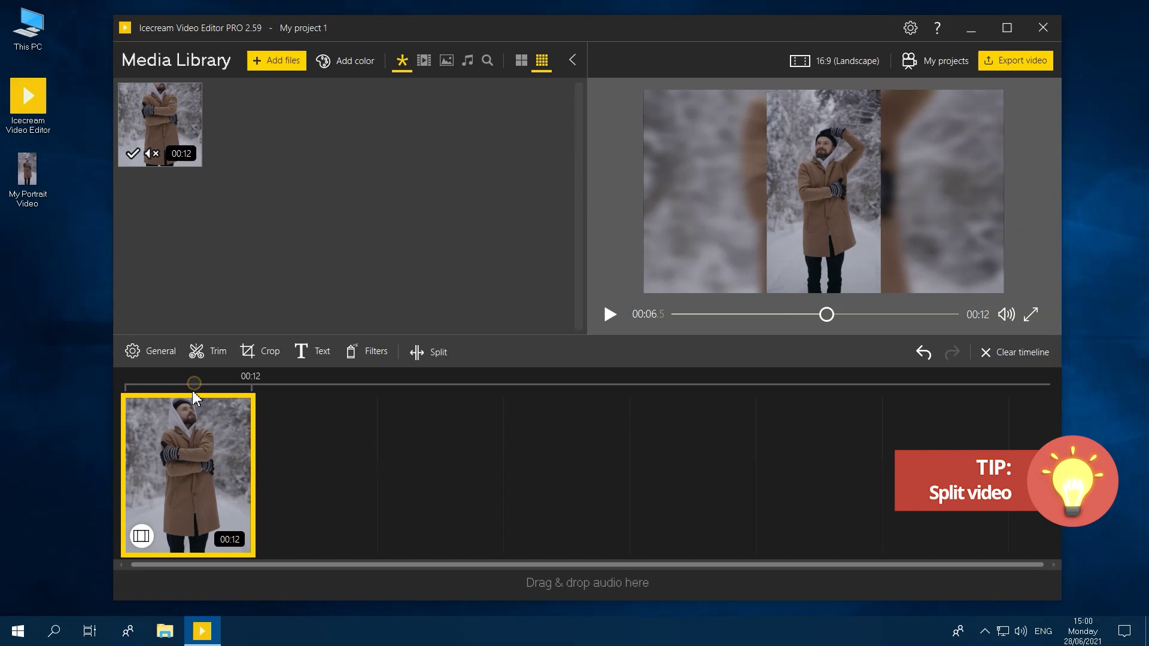
pyautogui.click(436, 353)
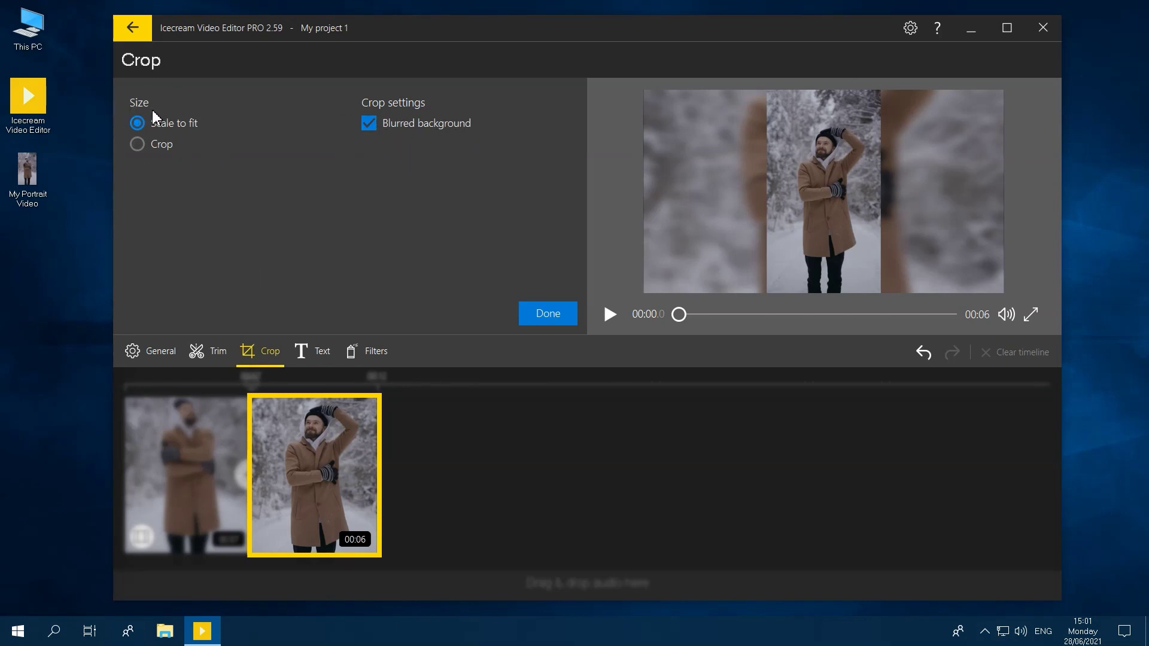
# - Choose Crop sizing for the second part and move the crop box up onto the man's face
pyautogui.click(137, 144)
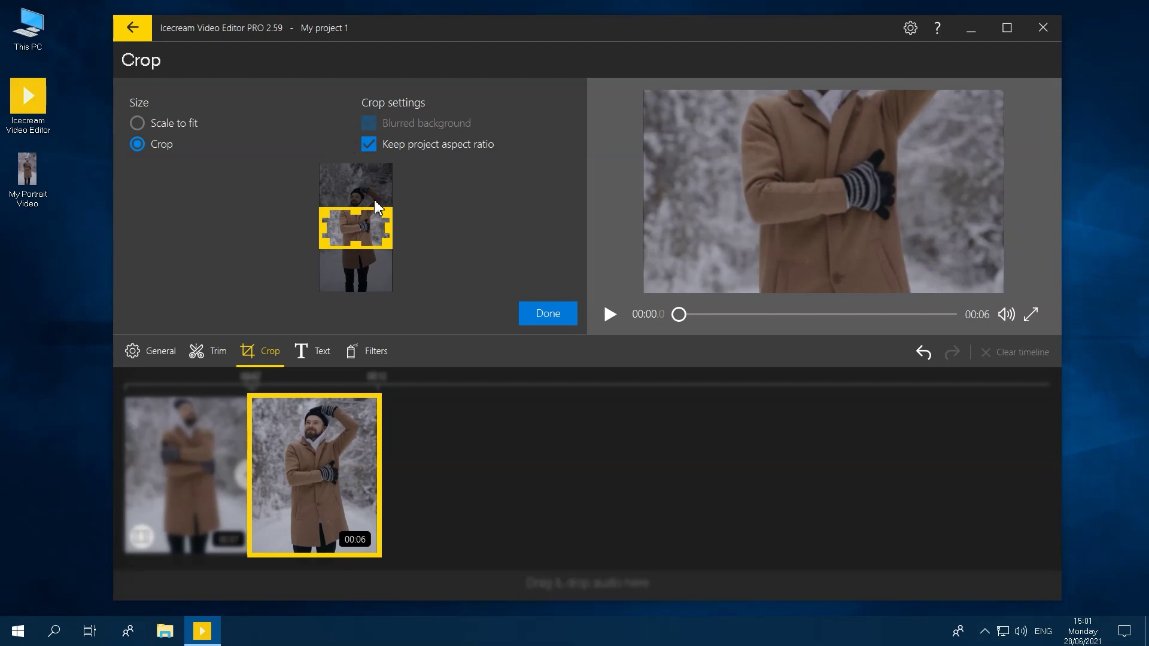
pyautogui.moveTo(376, 232); pyautogui.dragTo(376, 205)
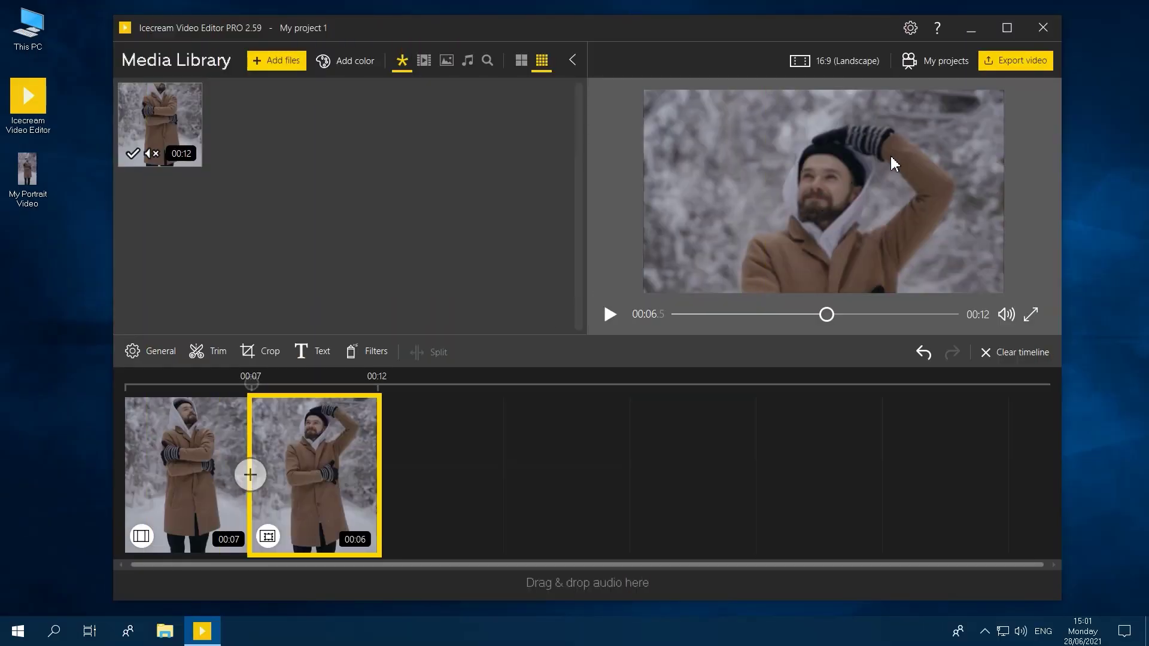
# - Export as 'My Landscape Video' in FullHD MP4 at Ultra quality
pyautogui.click(1005, 61)
pyautogui.moveTo(681, 159); pyautogui.dragTo(426, 146)
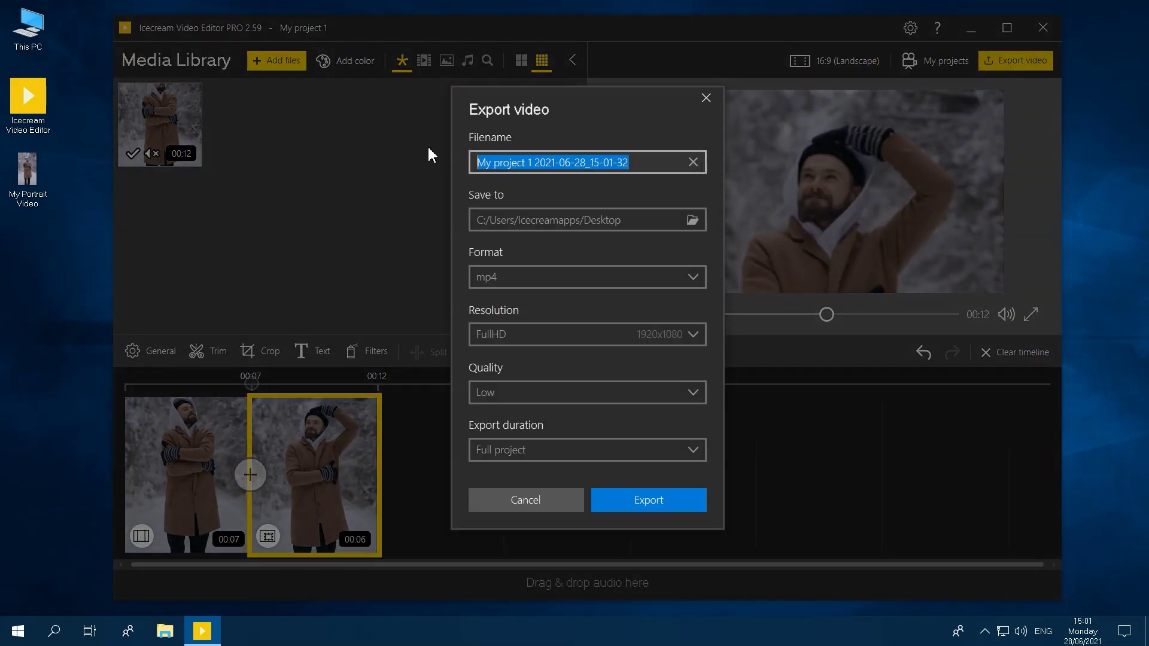
pyautogui.write('My Landscape Video')
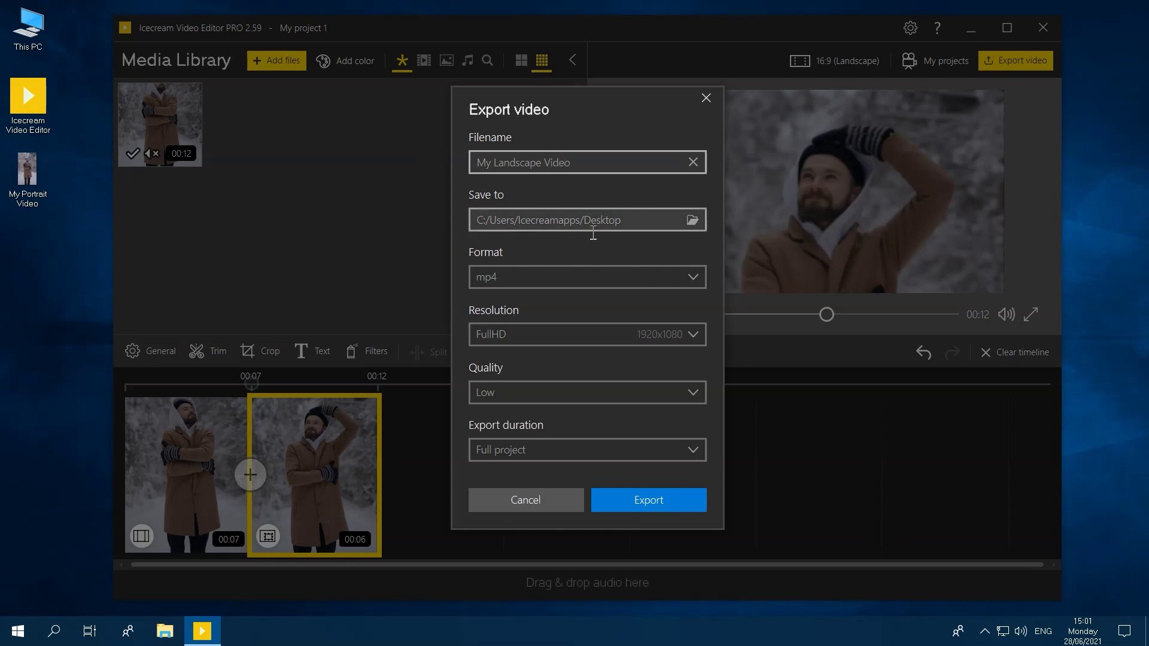
pyautogui.click(688, 332)
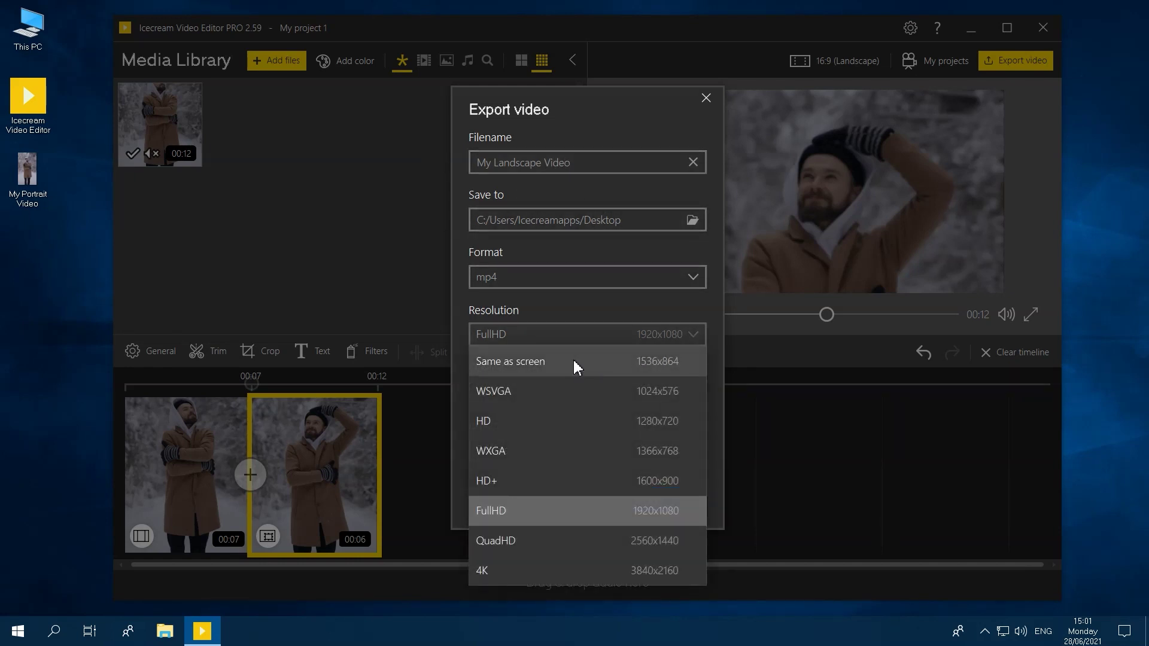
pyautogui.click(514, 509)
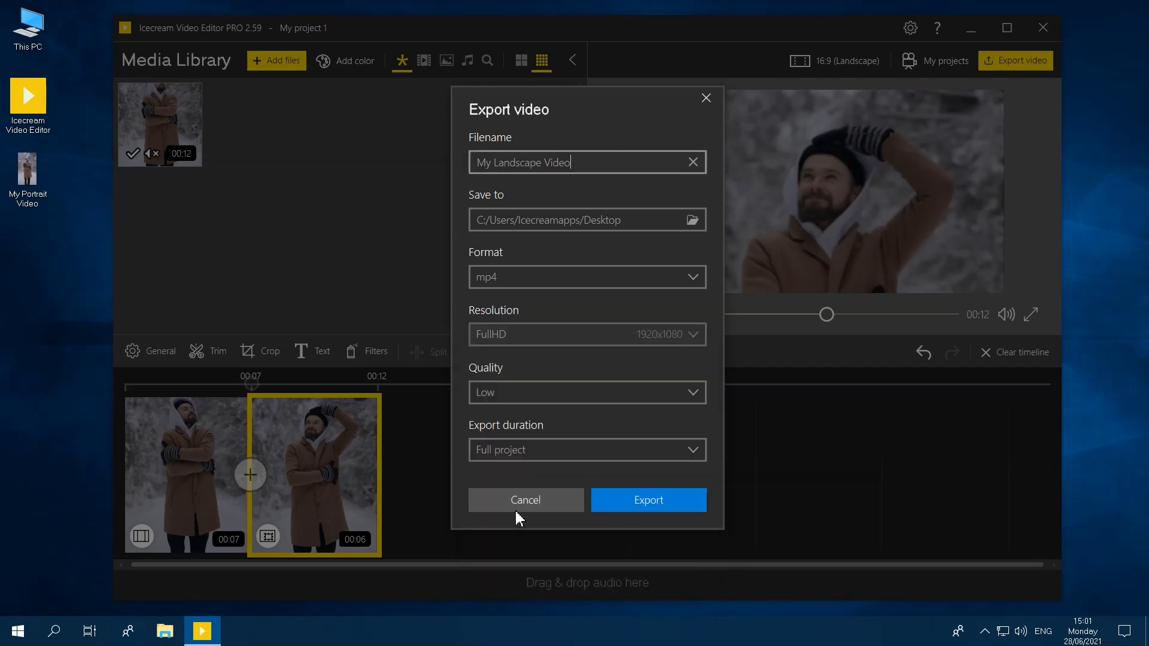
pyautogui.click(514, 395)
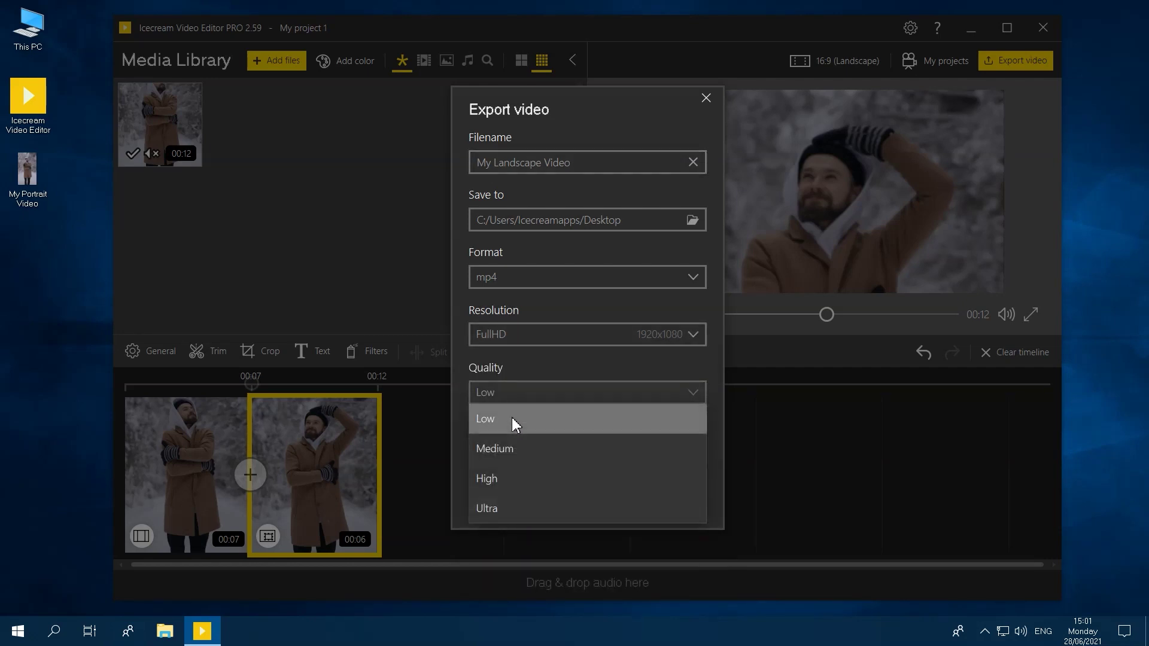
pyautogui.click(503, 509)
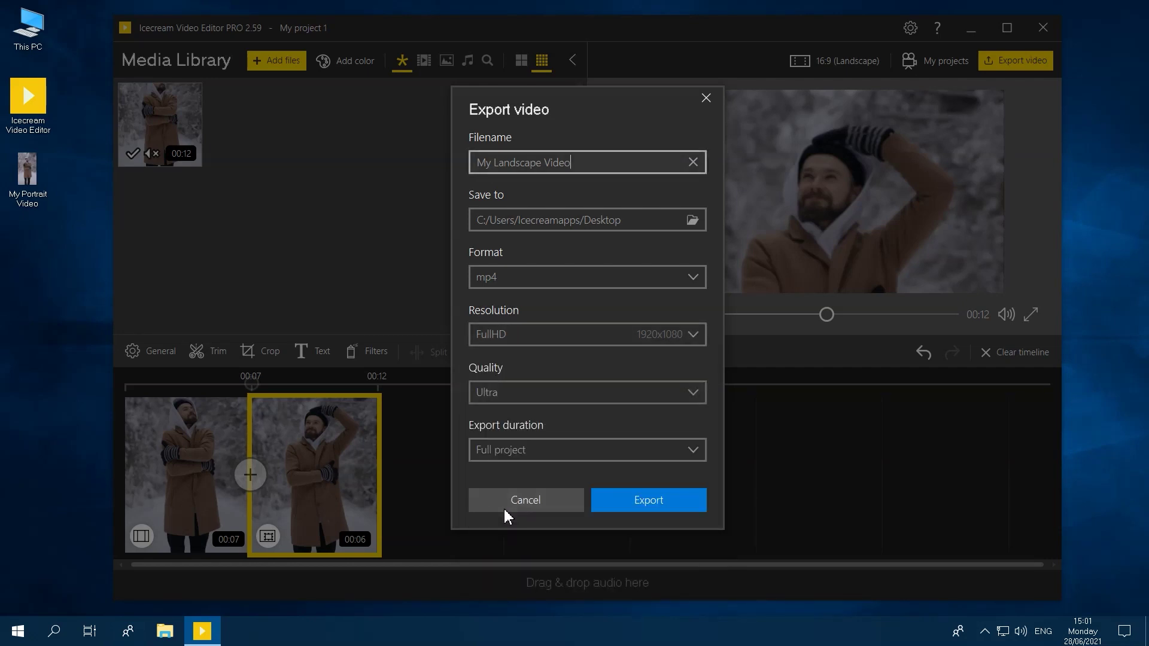
pyautogui.click(635, 511)
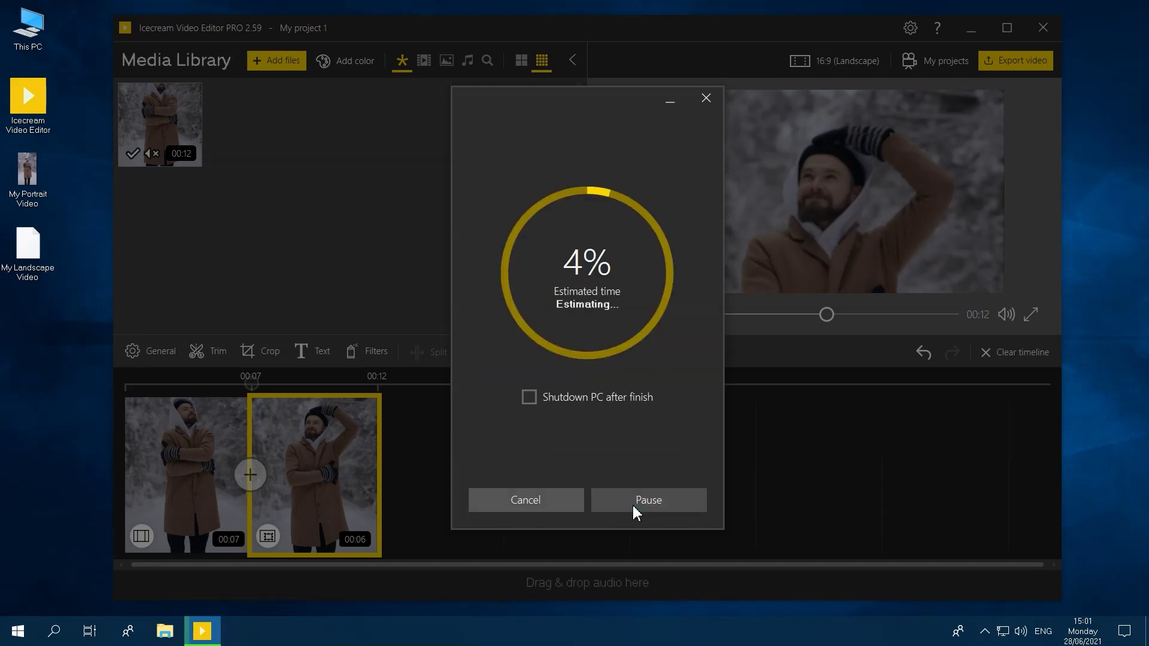